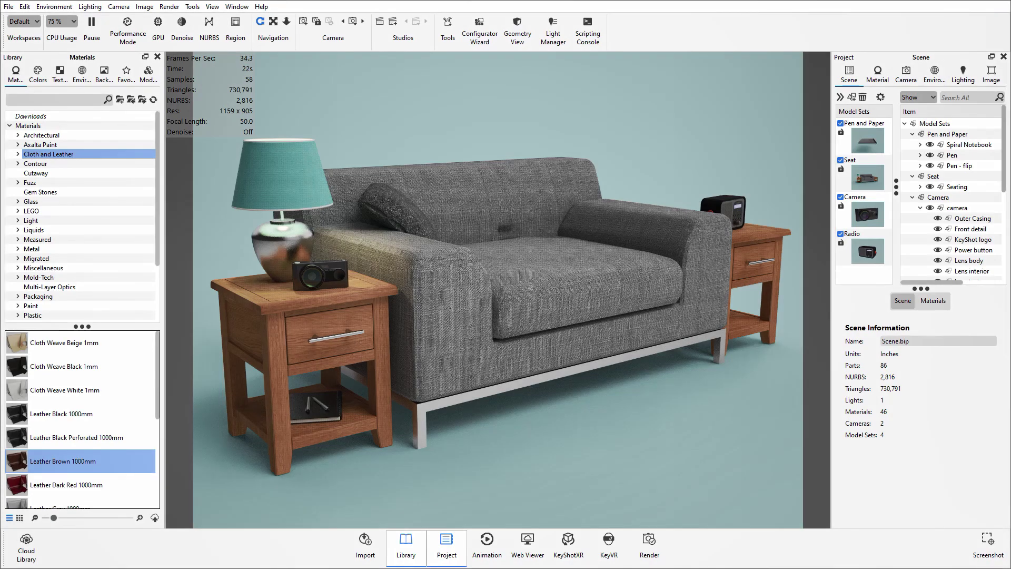
# Show only the Camera model set and zoom to fit the camera in the viewport.
pyautogui.click(867, 213)
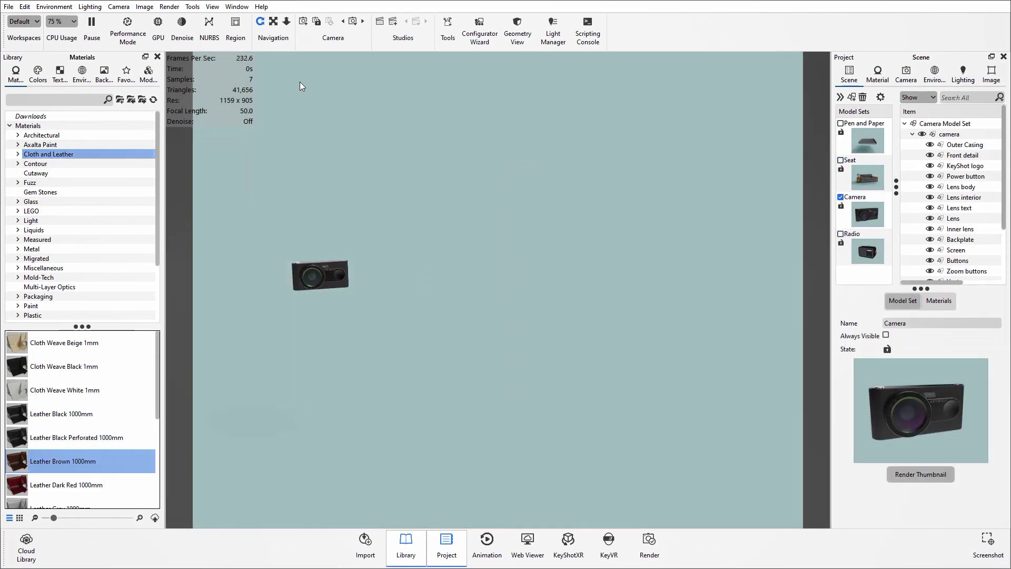
pyautogui.rightClick(417, 197)
pyautogui.click(435, 216)
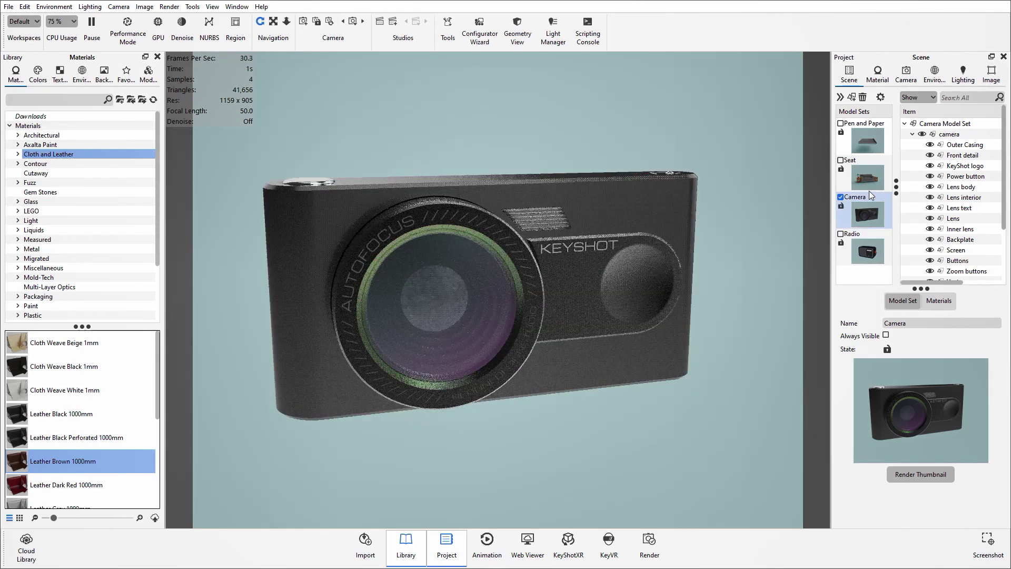
# Preview Leather Brown 1000mm on Outer Casing, then undo back to Metallic Paint Black #1.
pyautogui.moveTo(830, 179); pyautogui.dragTo(758, 177)
pyautogui.click(895, 145)
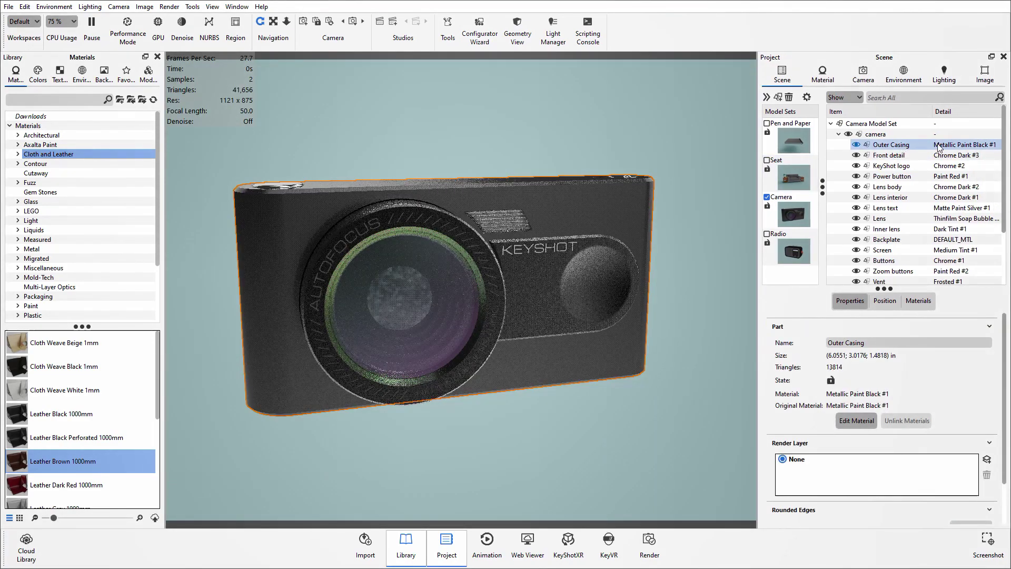
pyautogui.moveTo(893, 149)
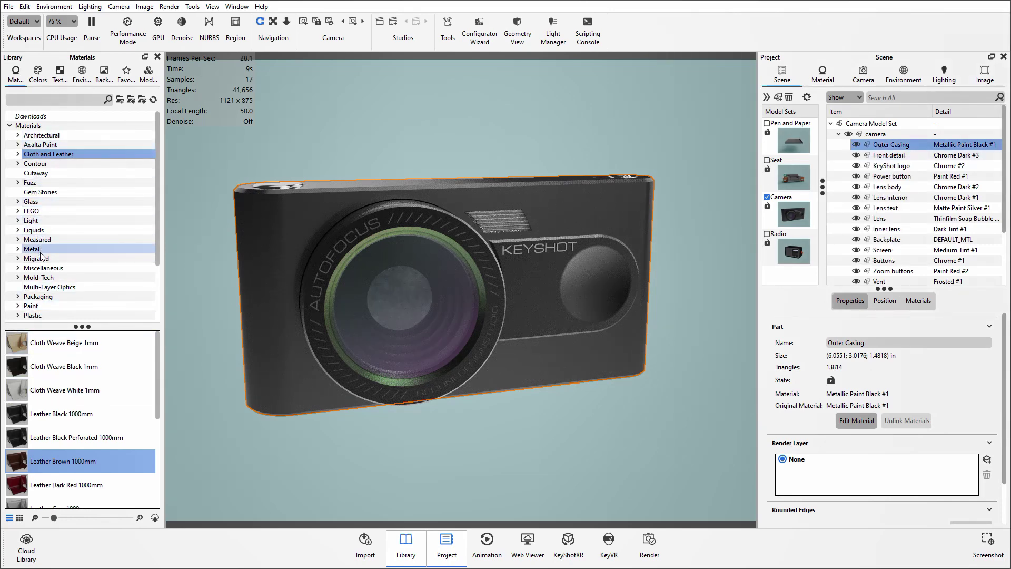
pyautogui.moveTo(22, 466); pyautogui.dragTo(287, 210)
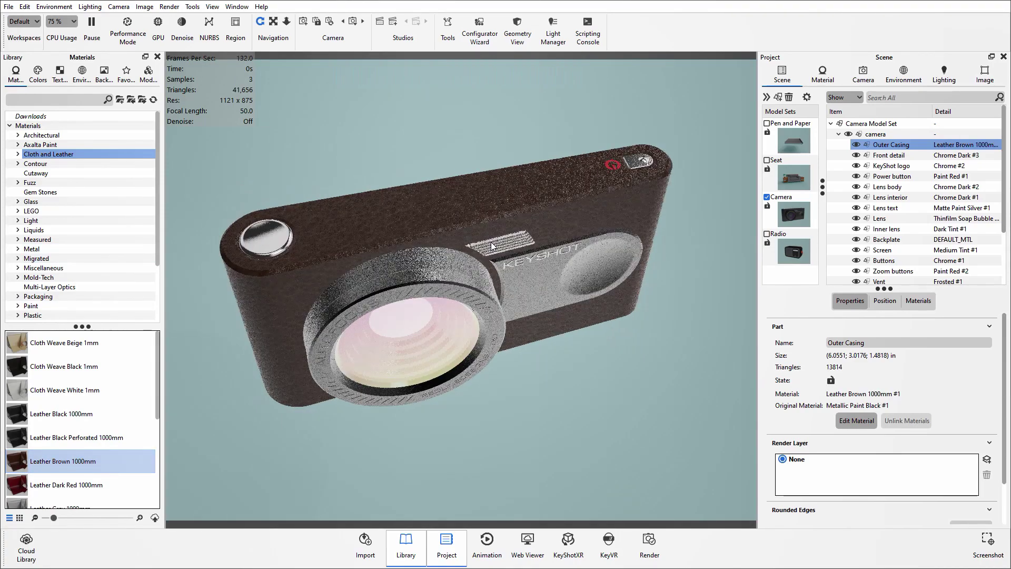
pyautogui.moveTo(490, 241); pyautogui.dragTo(505, 184)
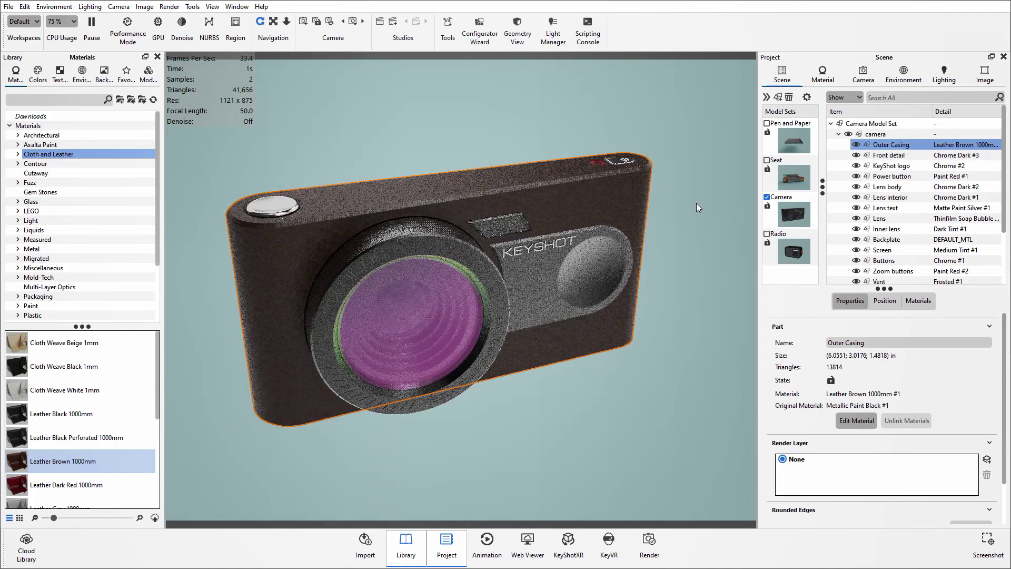
pyautogui.hotkey('ctrl', 'z')
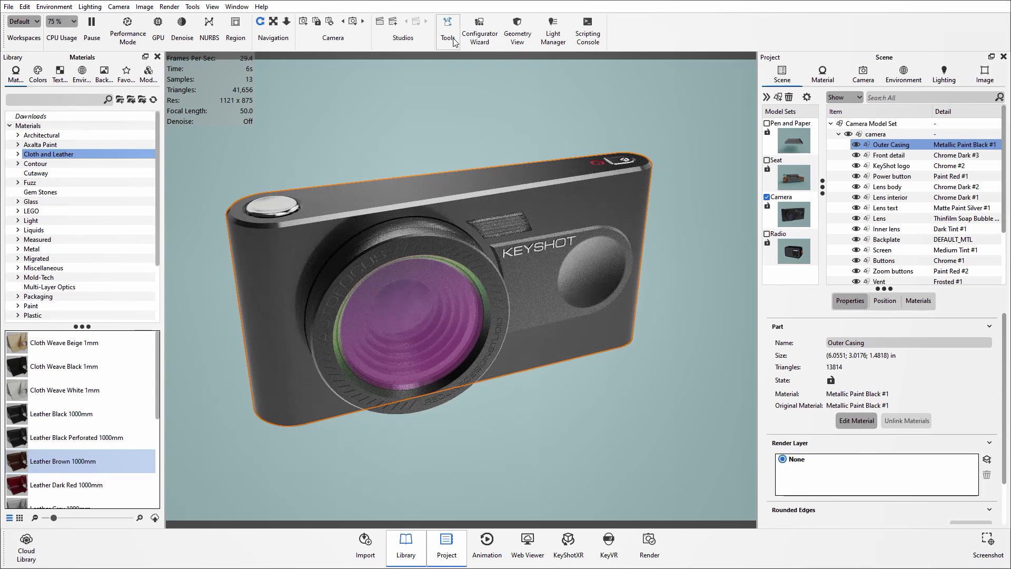
# Confirm the Tools group is enabled on the toolbar and open the Tools panel.
pyautogui.rightClick(648, 40)
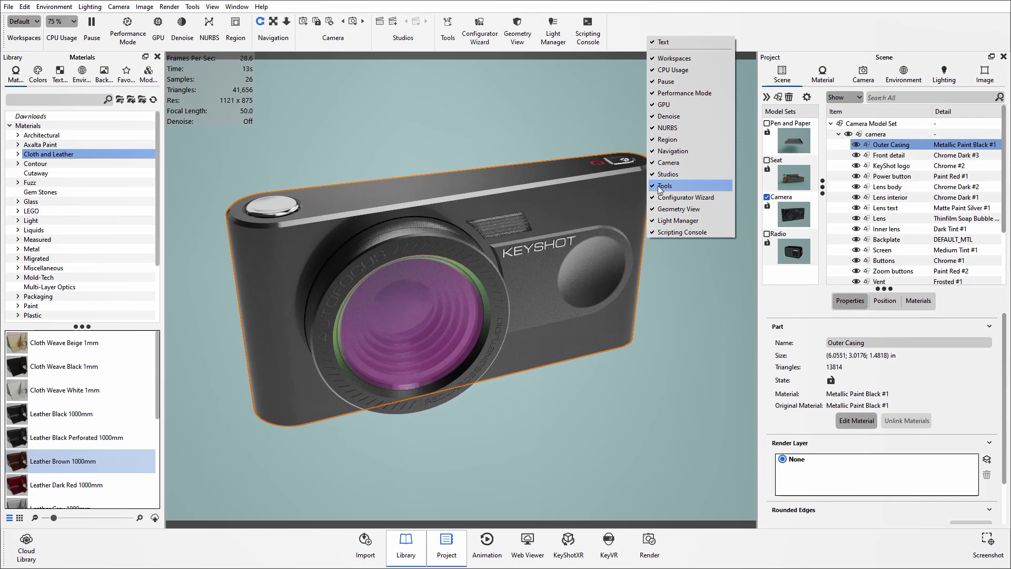
pyautogui.click(622, 46)
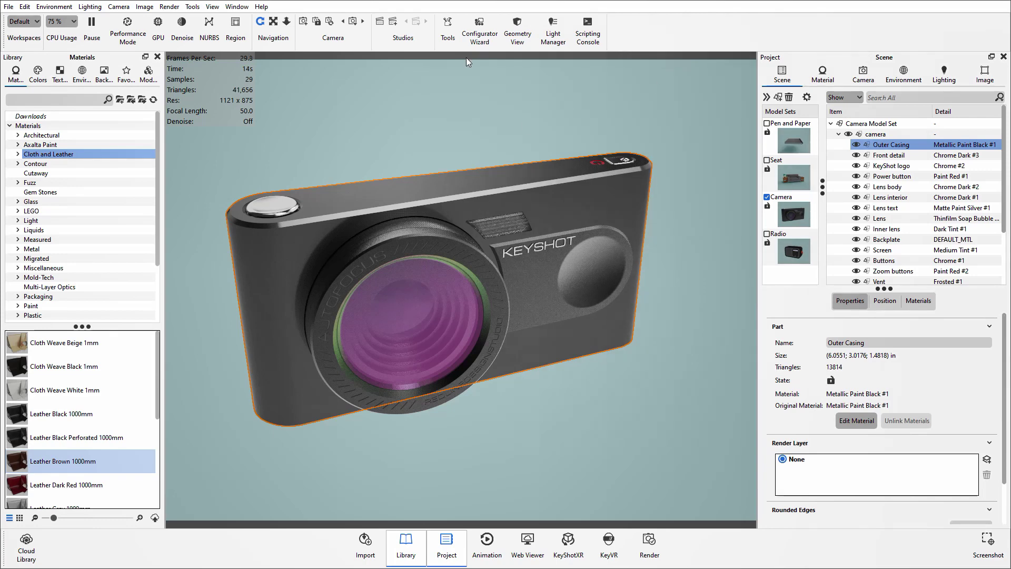
pyautogui.click(448, 42)
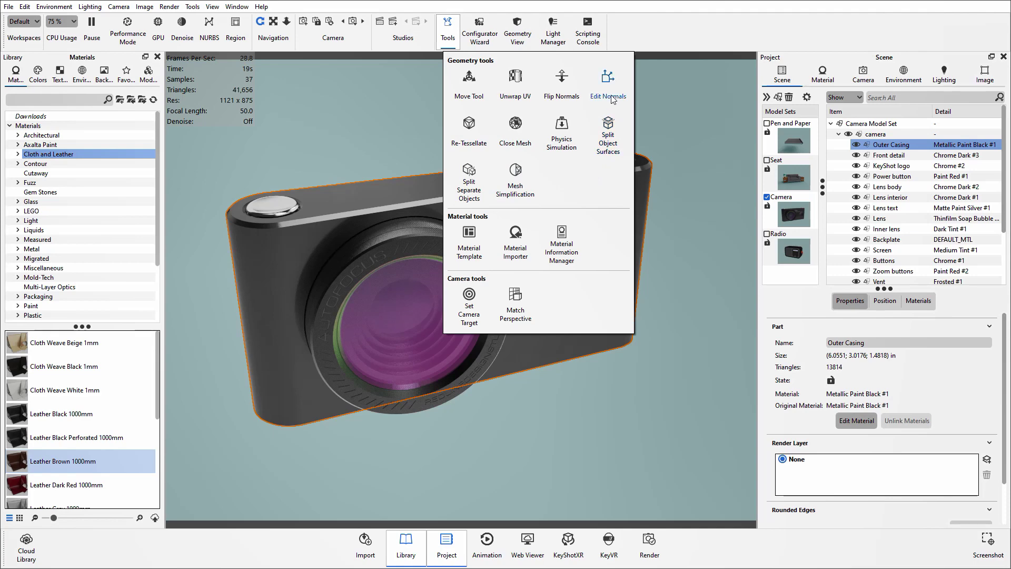
# Use Split Object Surfaces to split a picked casing region into Outer Casing_2 and Outer Casing_1.
pyautogui.click(607, 140)
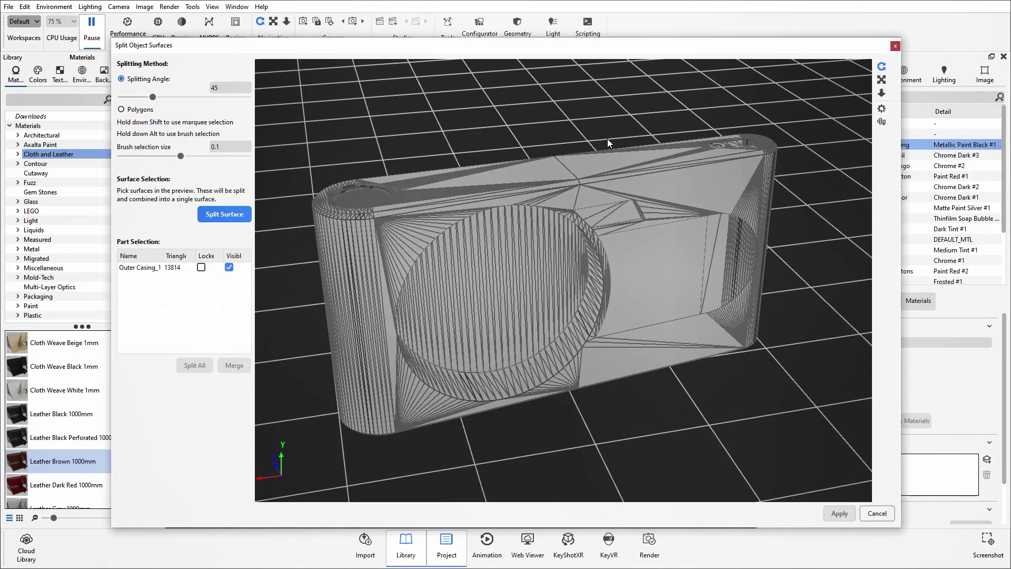
pyautogui.moveTo(606, 141); pyautogui.dragTo(678, 195)
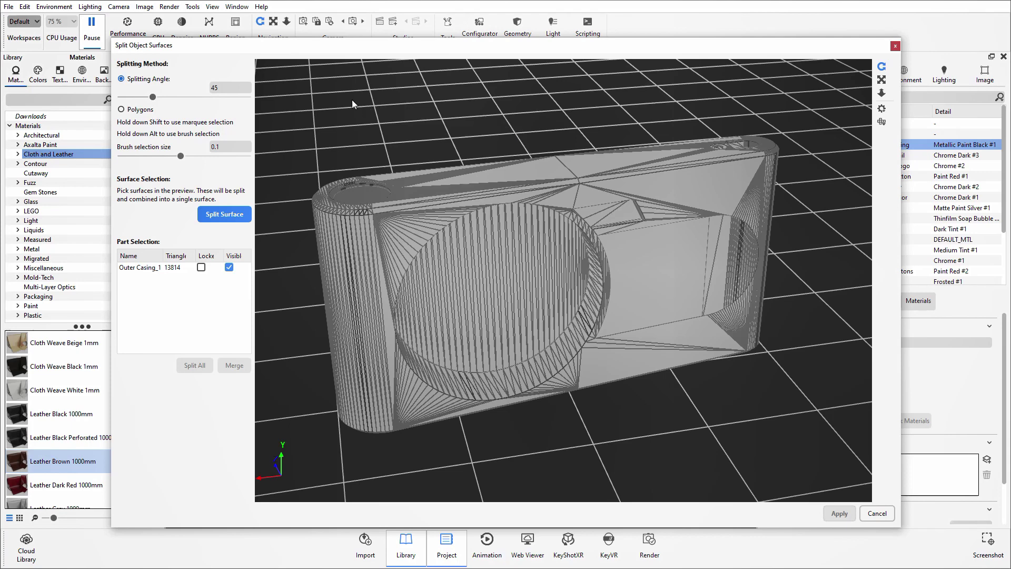
pyautogui.click(691, 186)
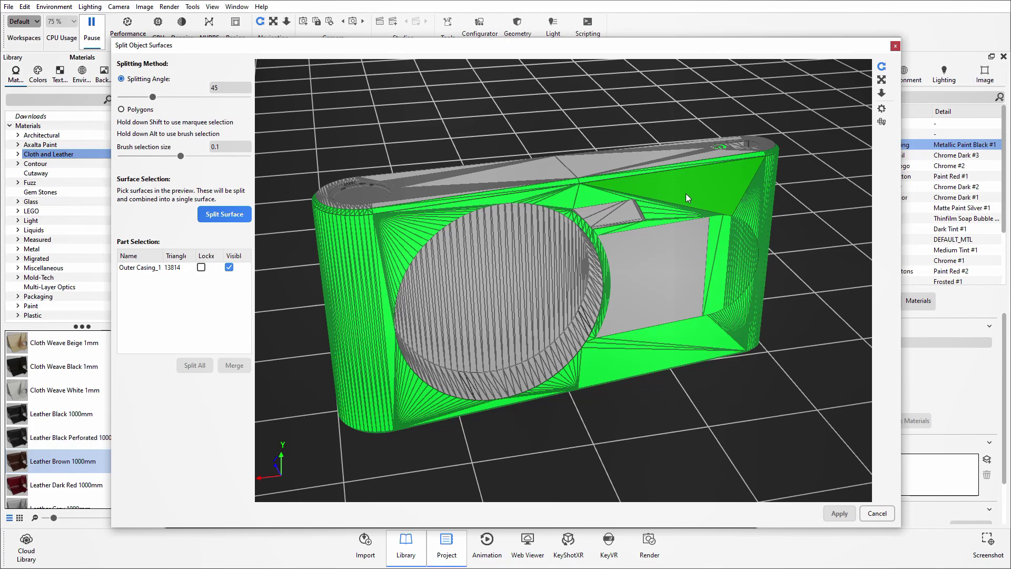
pyautogui.click(229, 215)
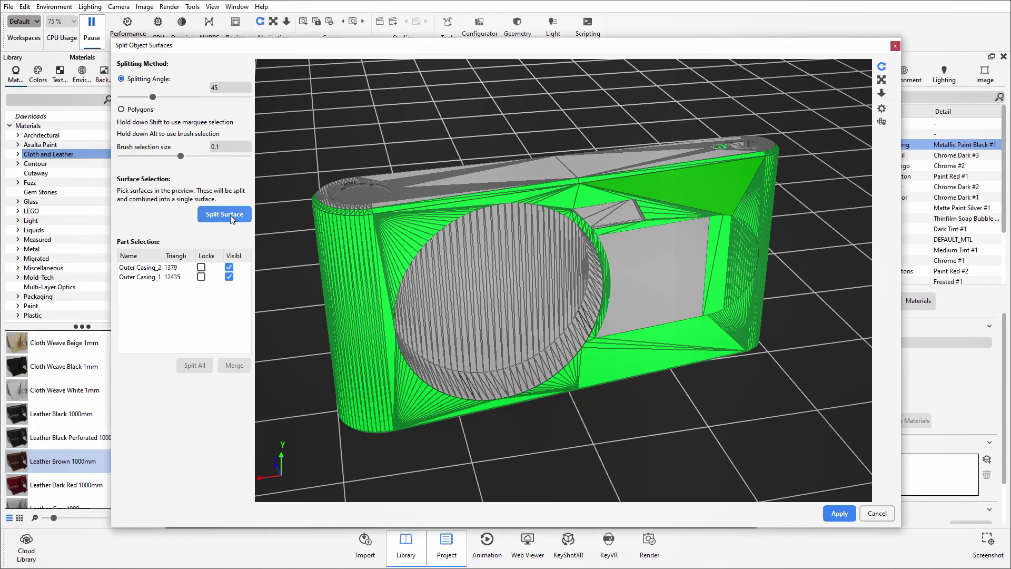
pyautogui.click(169, 275)
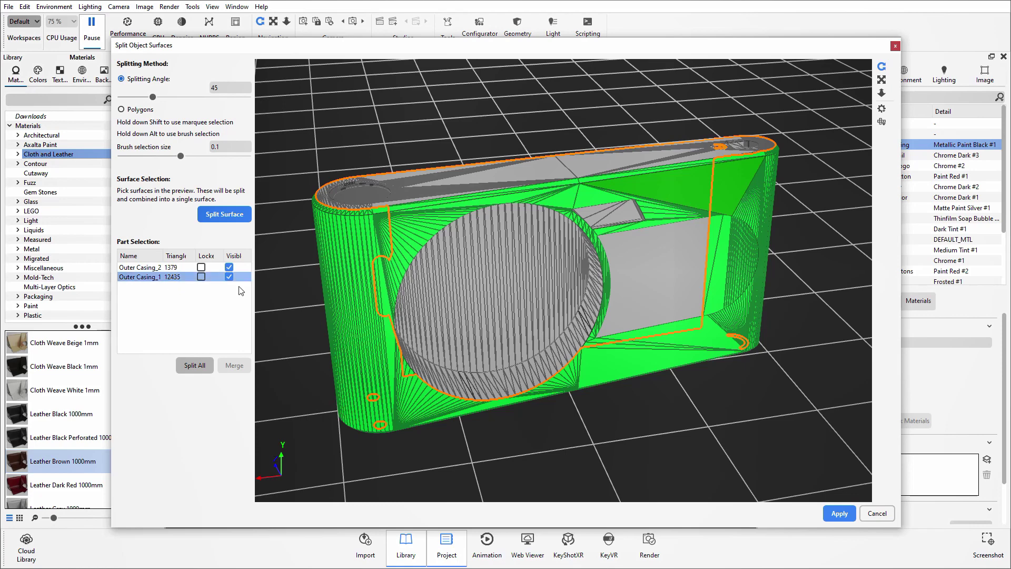
# Select both casing parts and merge them back into one 13814-triangle Outer Casing_1.
pyautogui.keyDown('ctrl'); pyautogui.click(150, 269); pyautogui.keyUp('ctrl')
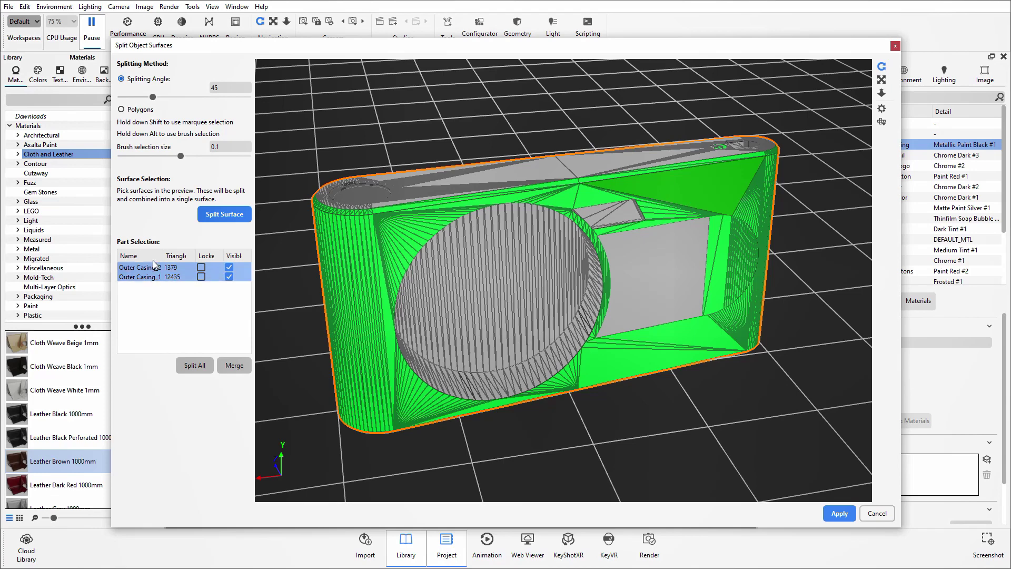
pyautogui.click(234, 367)
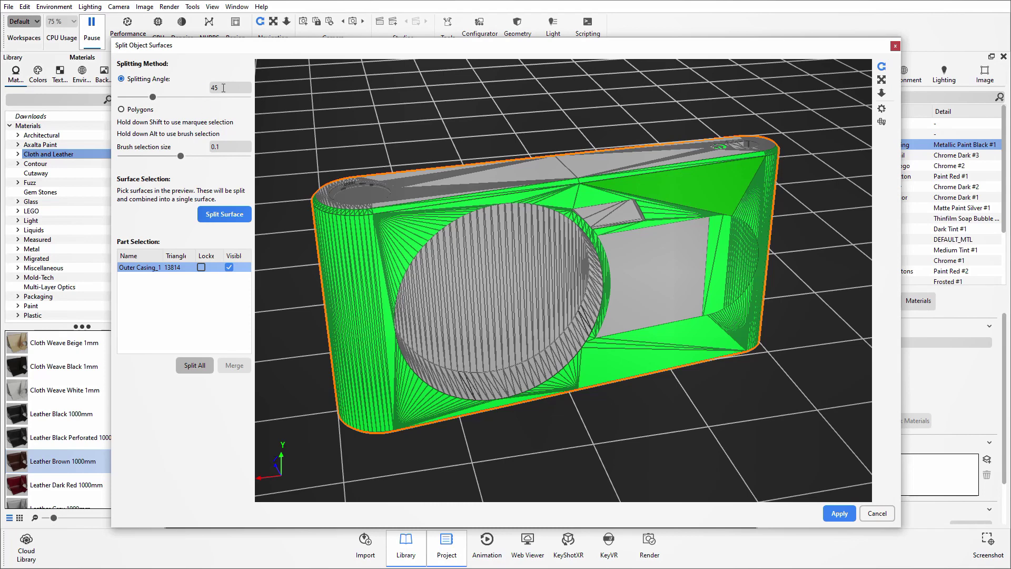
# Change the Splitting Angle from 45 to 30.
pyautogui.doubleClick(243, 89)
pyautogui.write('30')
pyautogui.press('Return')
# Clear the surface selection and marquee-select the casing faces in the preview.
pyautogui.moveTo(727, 408); pyautogui.dragTo(594, 398)
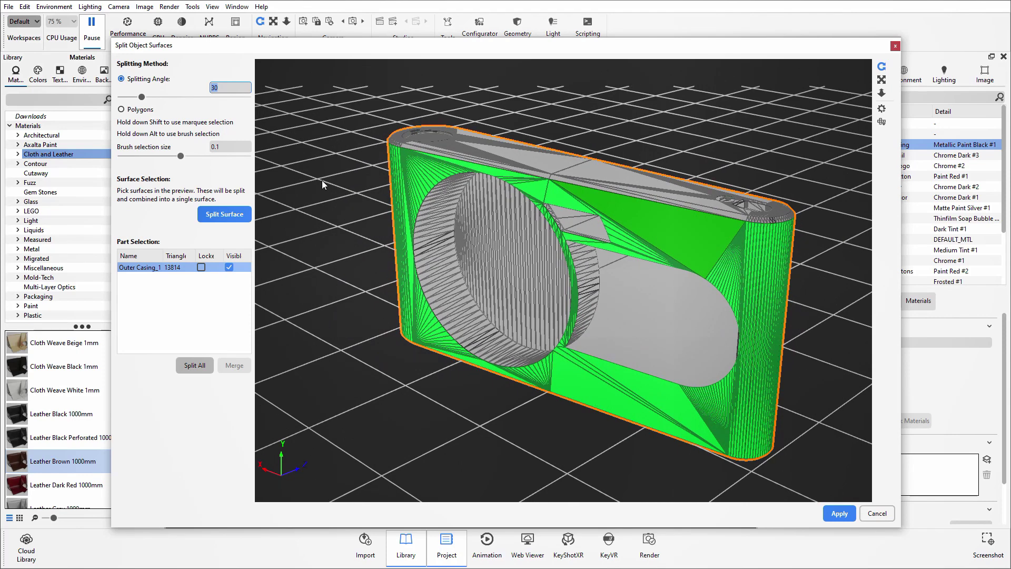
pyautogui.click(346, 174)
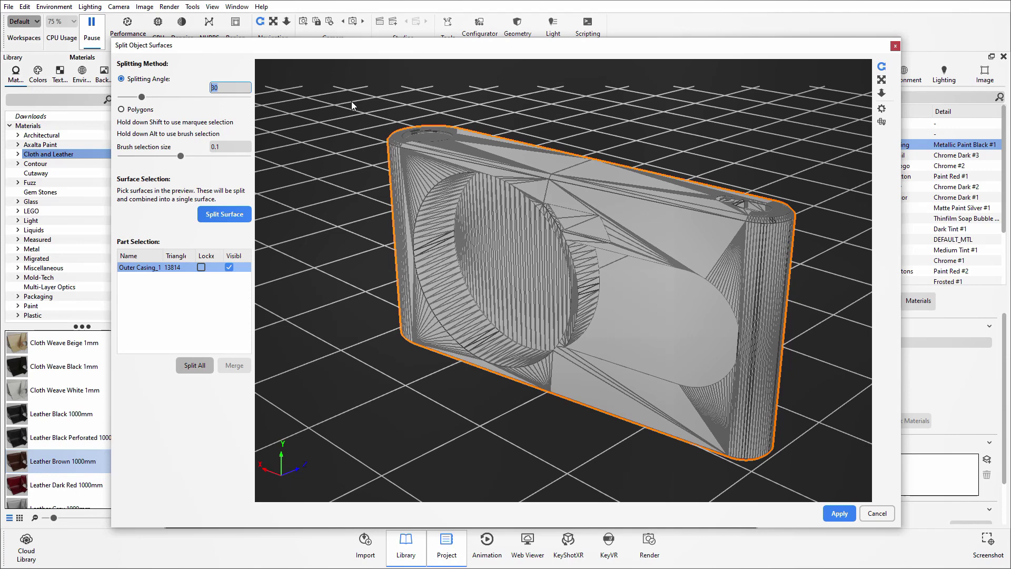
pyautogui.keyDown('shift'); pyautogui.moveTo(352, 101); pyautogui.dragTo(820, 430); pyautogui.keyUp('shift')
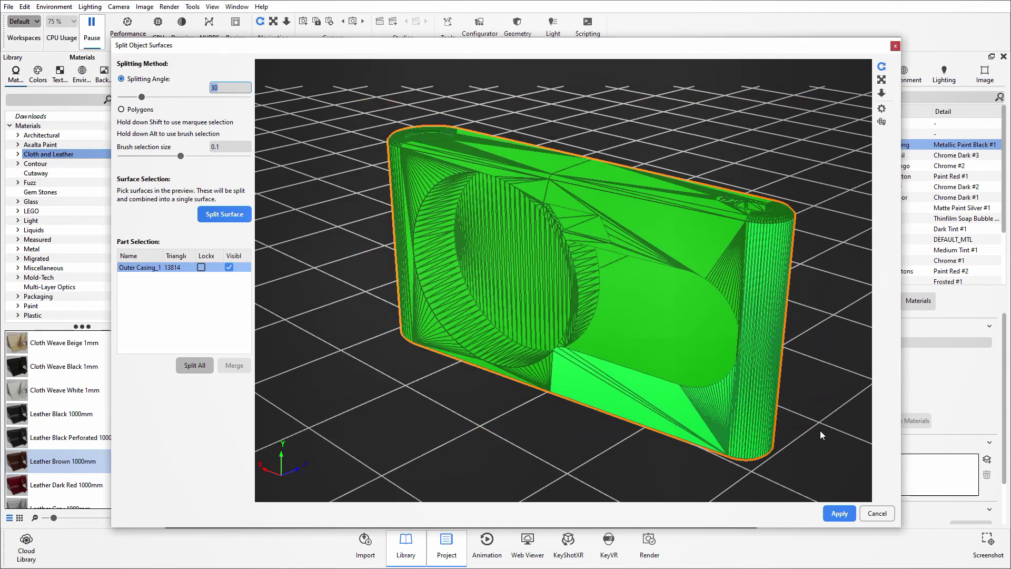
# Select the casing's front and side faces and split them off as a 464-triangle Outer Casing_4.
pyautogui.click(338, 231)
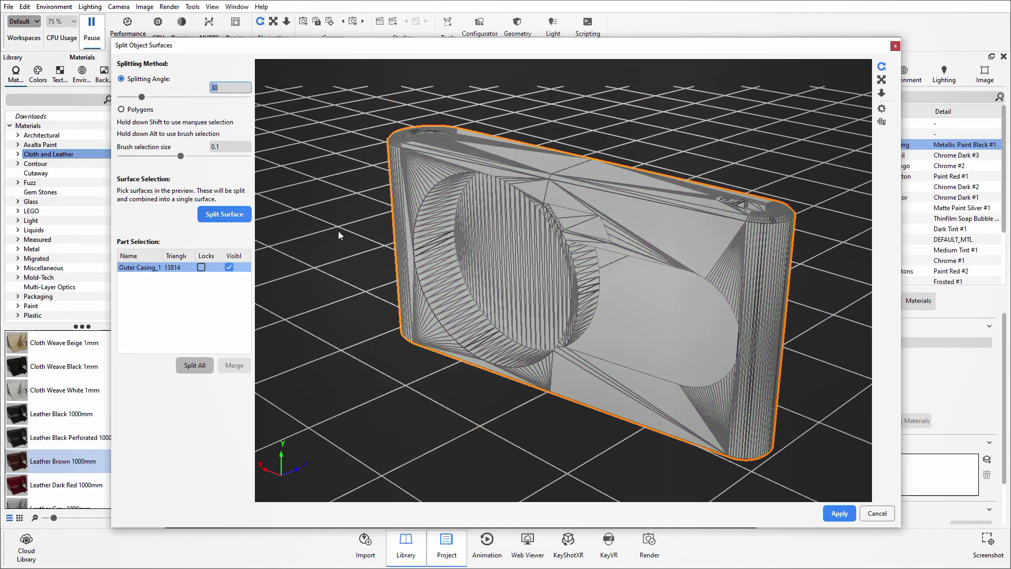
pyautogui.keyDown('alt'); pyautogui.click(706, 227); pyautogui.keyUp('alt')
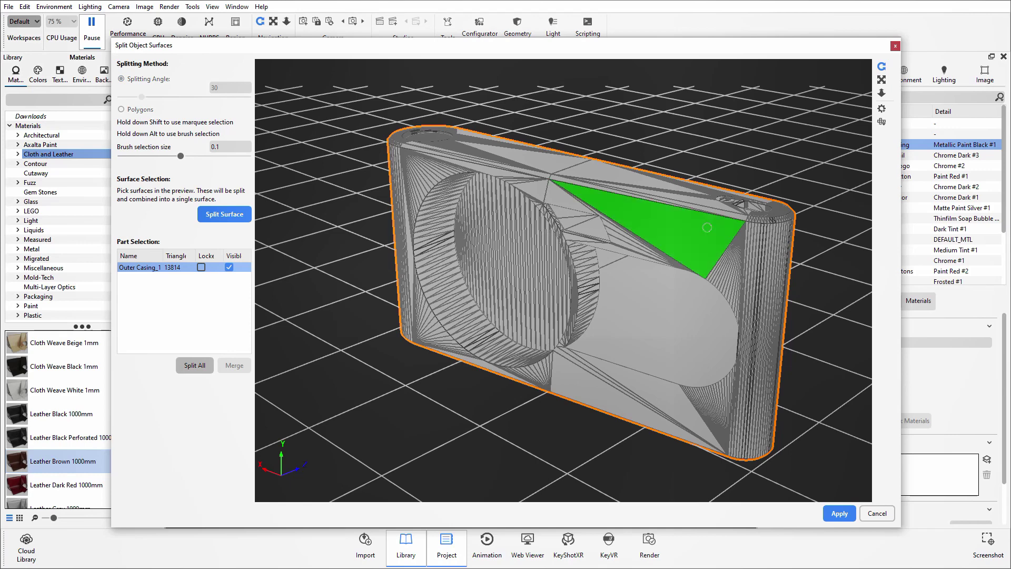
pyautogui.keyDown('alt'); pyautogui.moveTo(707, 228); pyautogui.dragTo(763, 270); pyautogui.keyUp('alt')
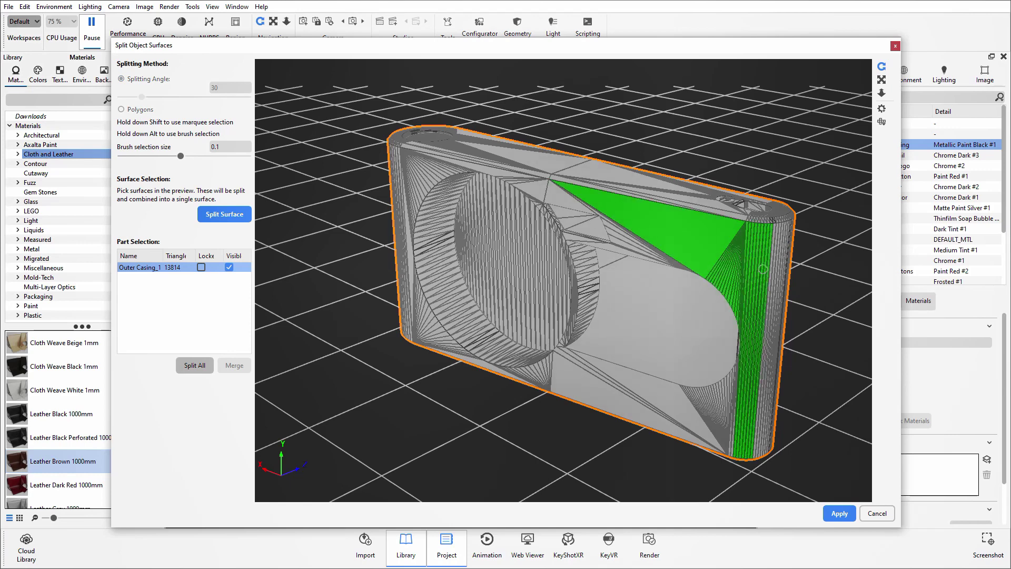
pyautogui.click(763, 270)
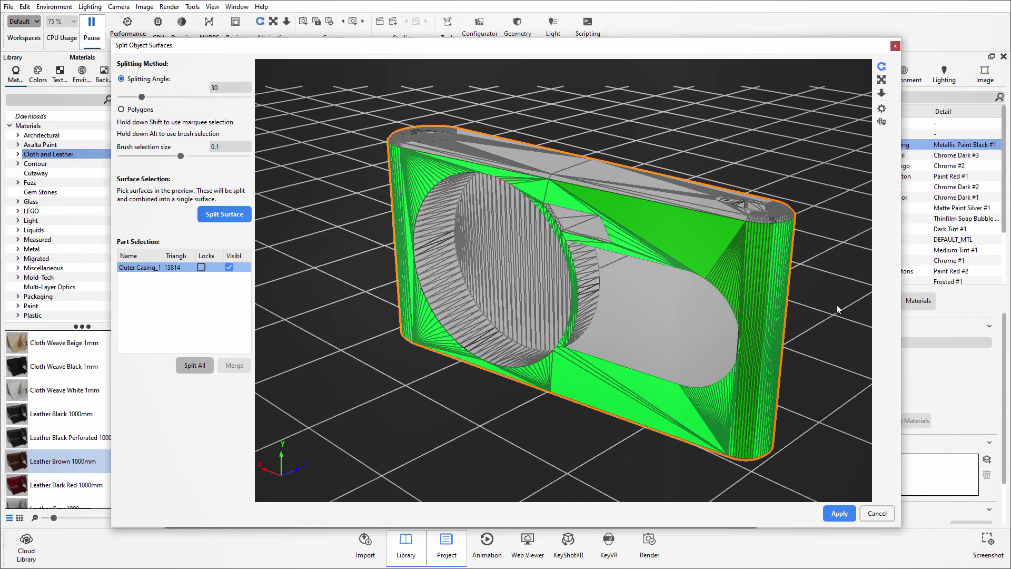
pyautogui.click(228, 215)
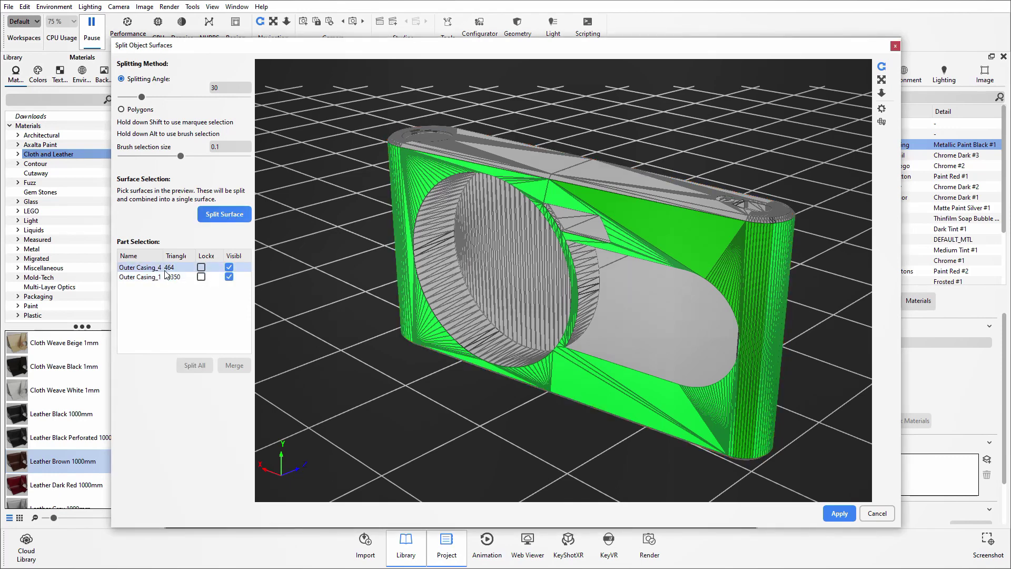
# Apply the split and check Outer Casing_0 and Outer Casing_1 inside the Outer Casing_triangles group.
pyautogui.click(838, 514)
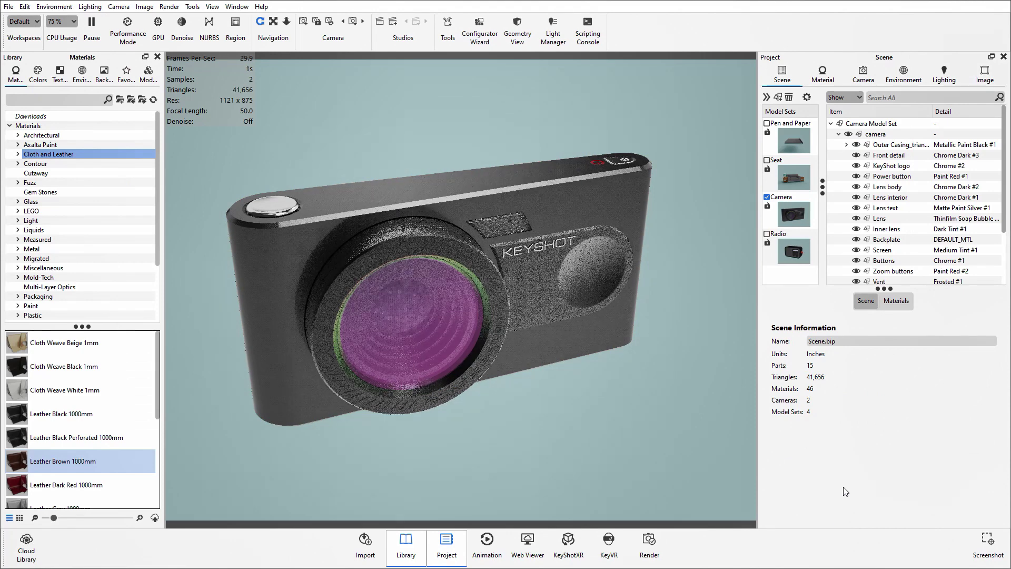
pyautogui.click(847, 145)
pyautogui.click(906, 156)
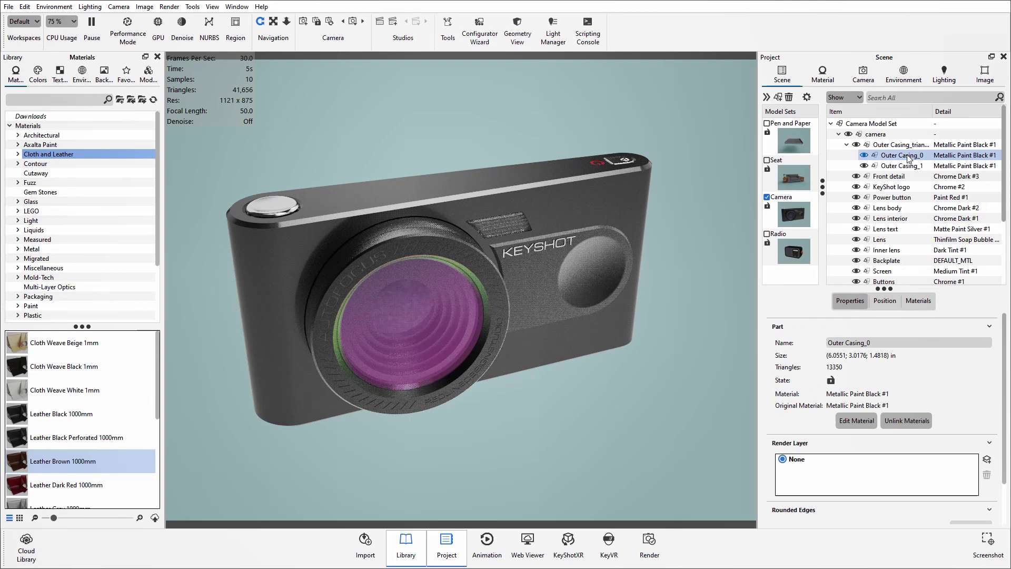
pyautogui.click(911, 165)
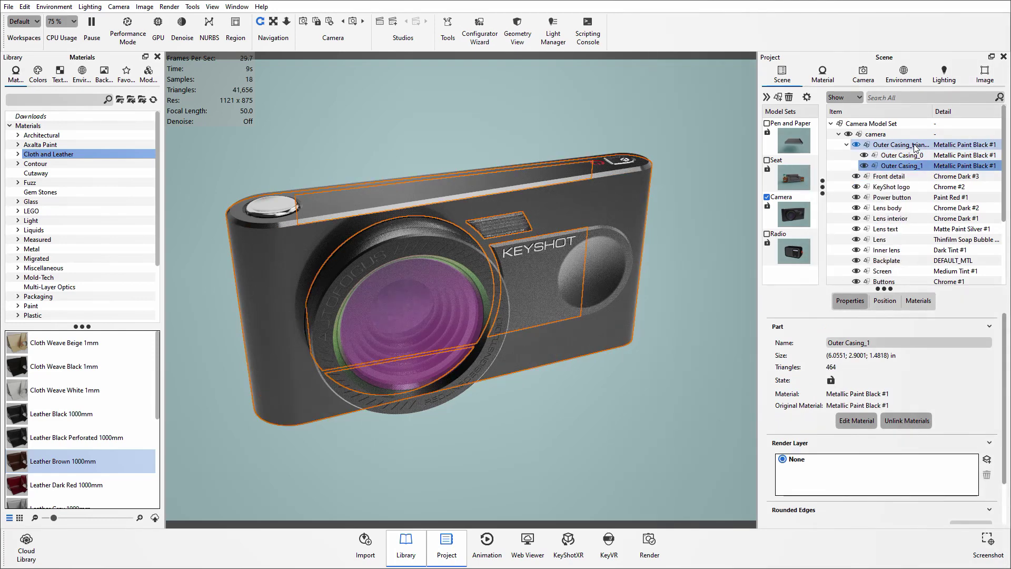
pyautogui.click(915, 147)
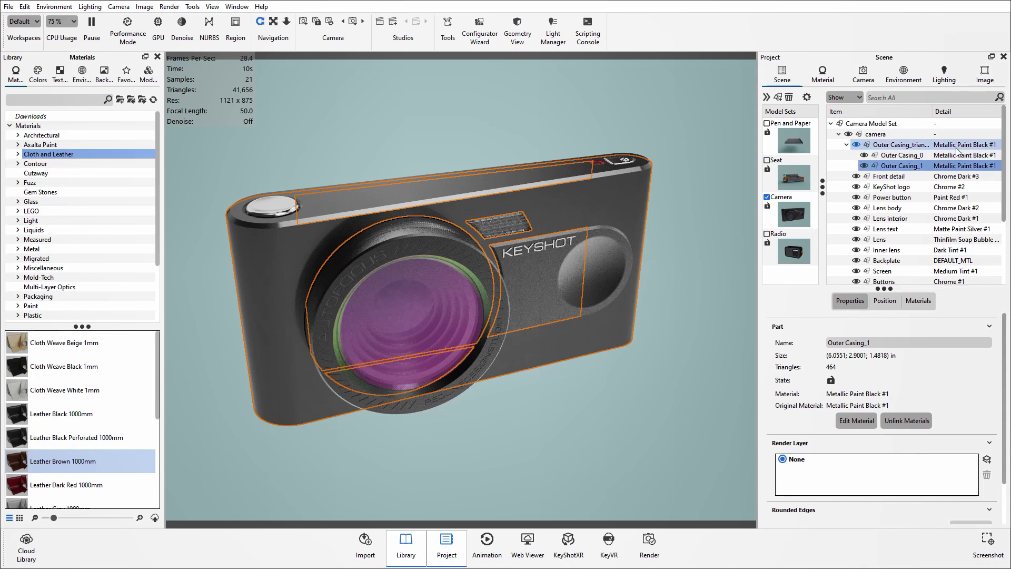
# Unlink the casing parts' shared material and drop Leather Brown 1000mm onto Outer Casing_1.
pyautogui.rightClick(923, 149)
pyautogui.moveTo(902, 149)
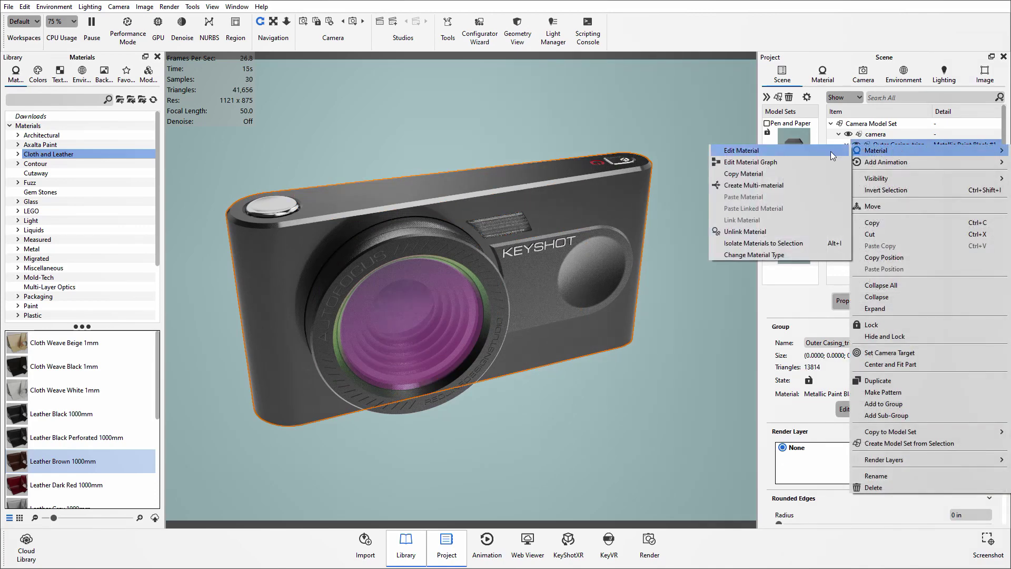
pyautogui.click(772, 231)
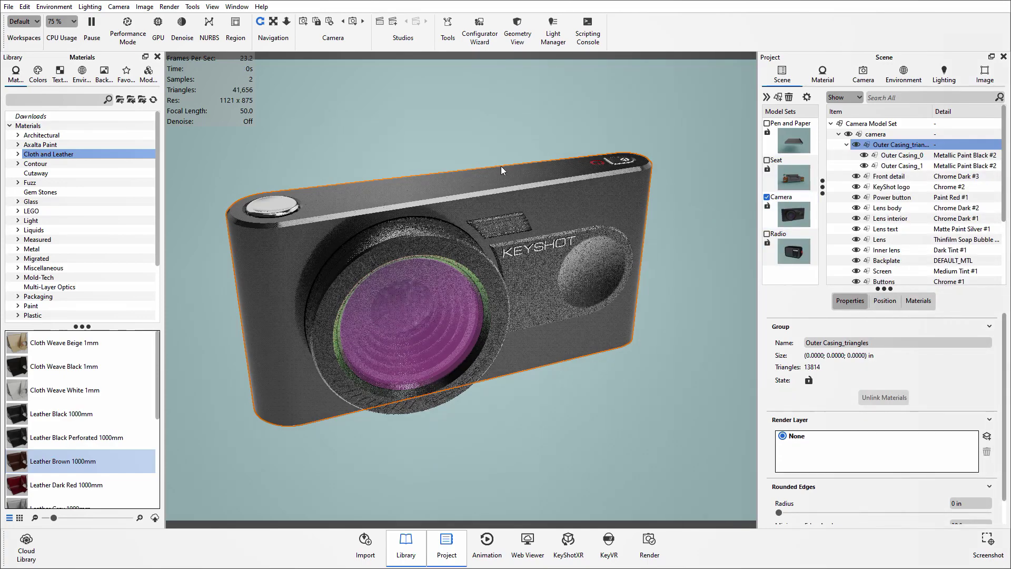
pyautogui.click(413, 151)
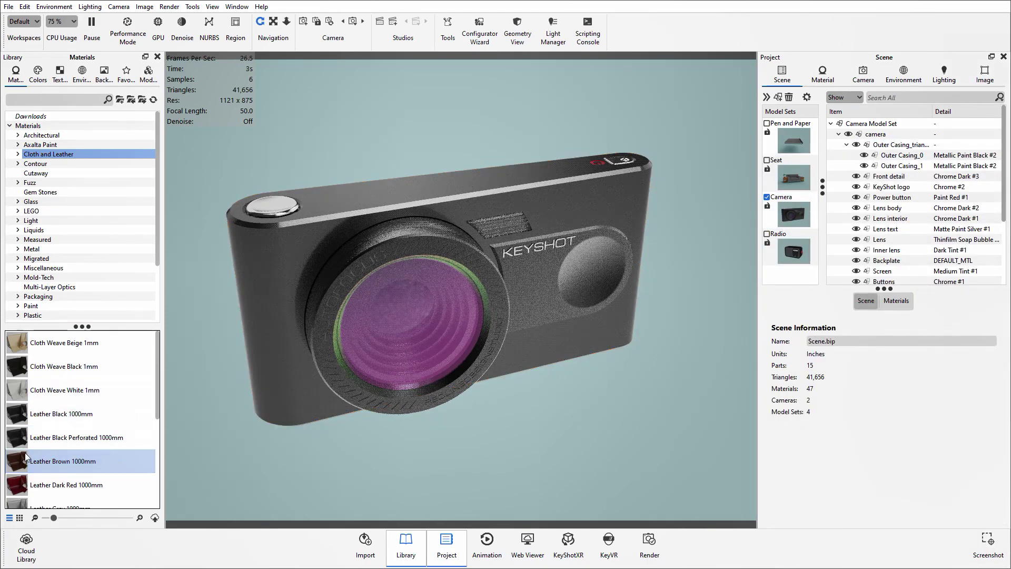
pyautogui.moveTo(26, 458); pyautogui.dragTo(290, 271)
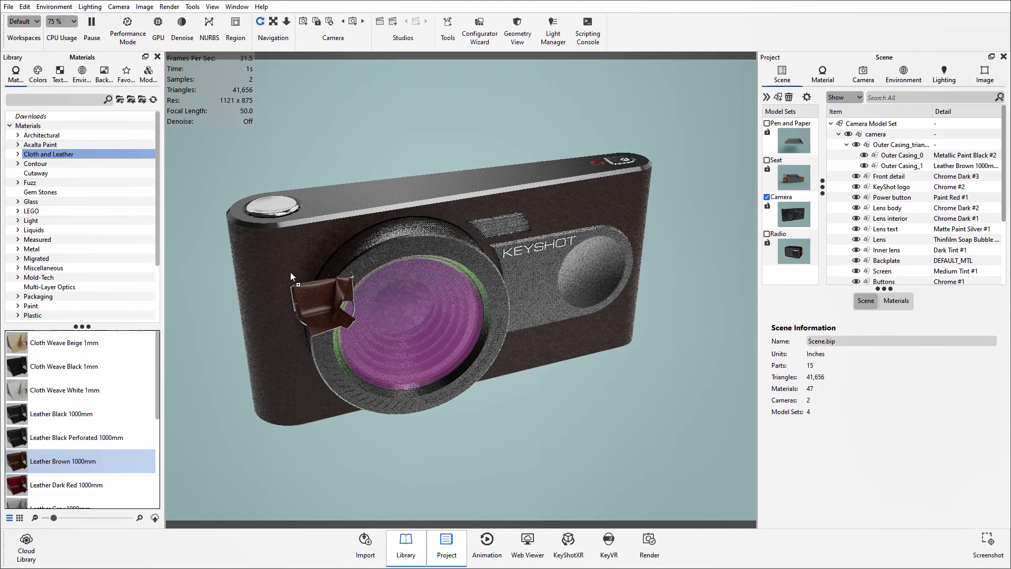